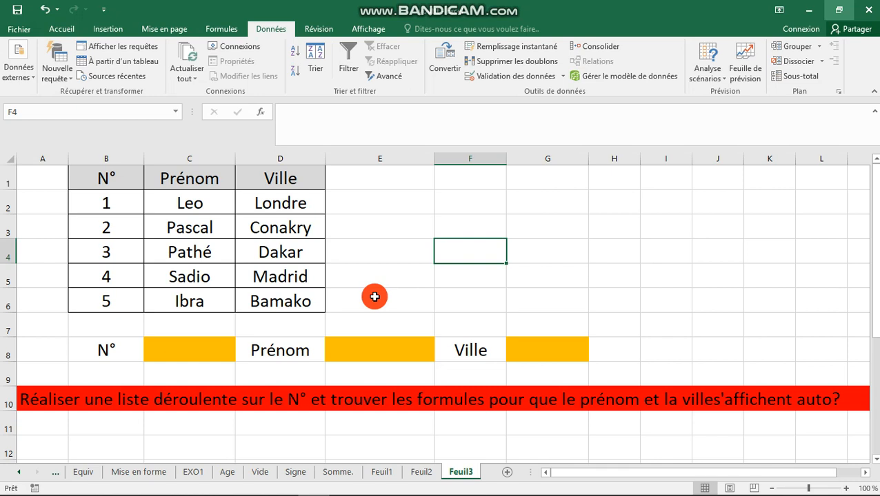
Select cells E6, E5 and F5, ending back on E5.
left_click(374, 296)
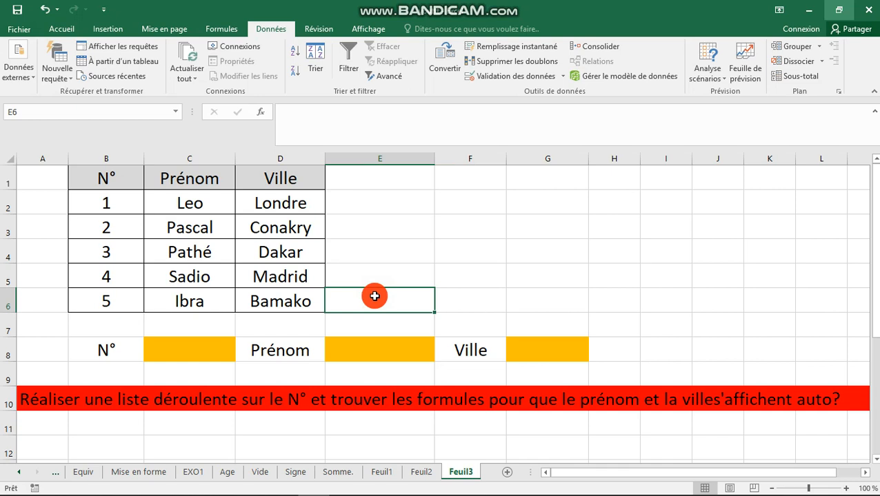
left_click(386, 278)
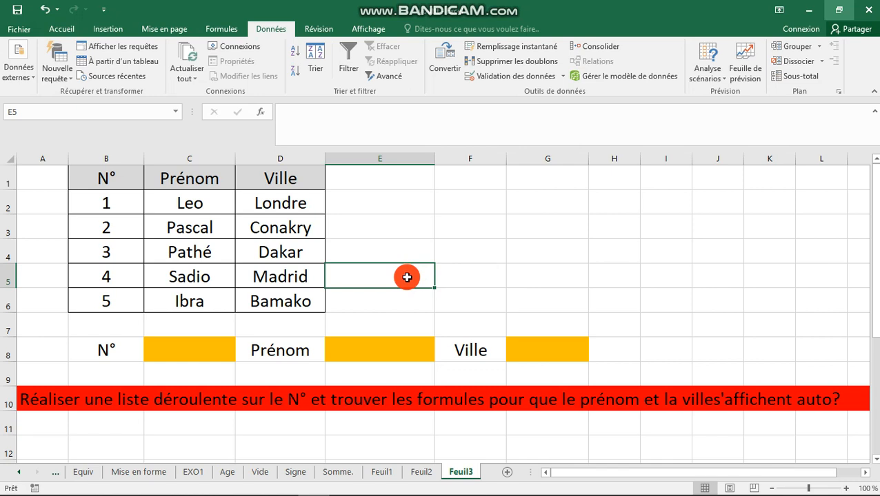
left_click(447, 275)
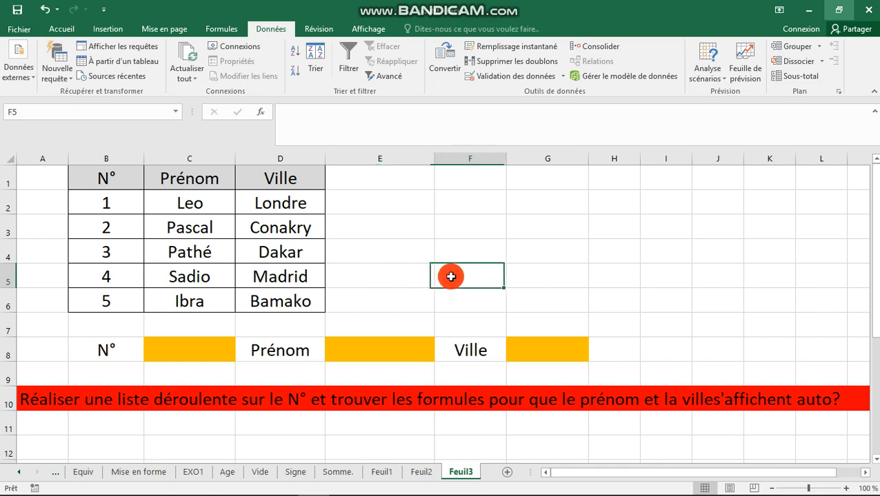
left_click(405, 277)
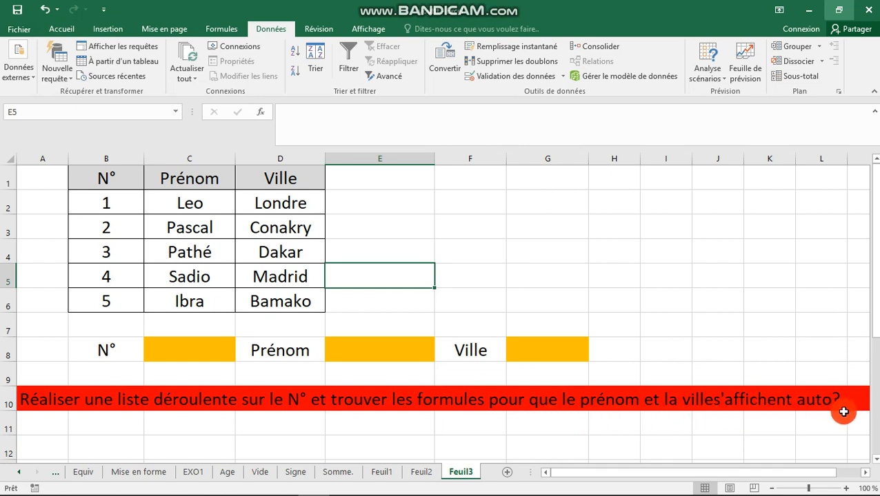
Edit the row 10 instruction in A10 to add the missing space in 'la ville s'affichent'.
double_click(693, 404)
mouse_move(732, 491)
key("Right")
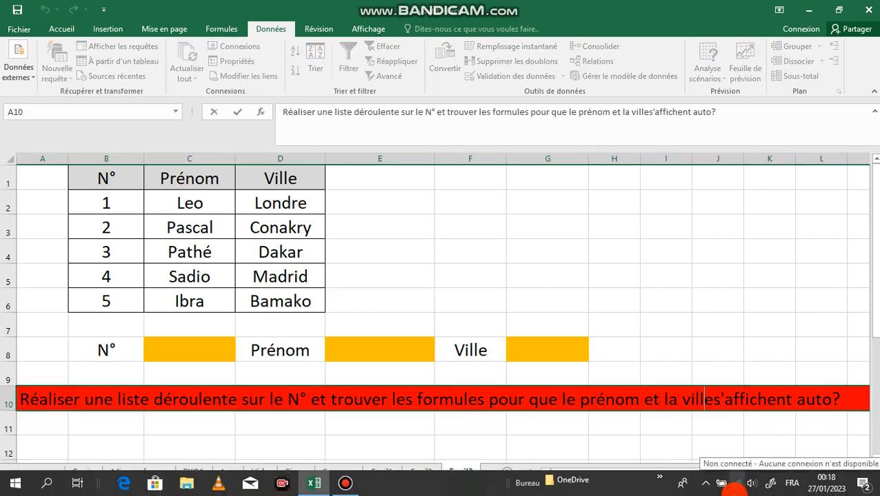
key("Return")
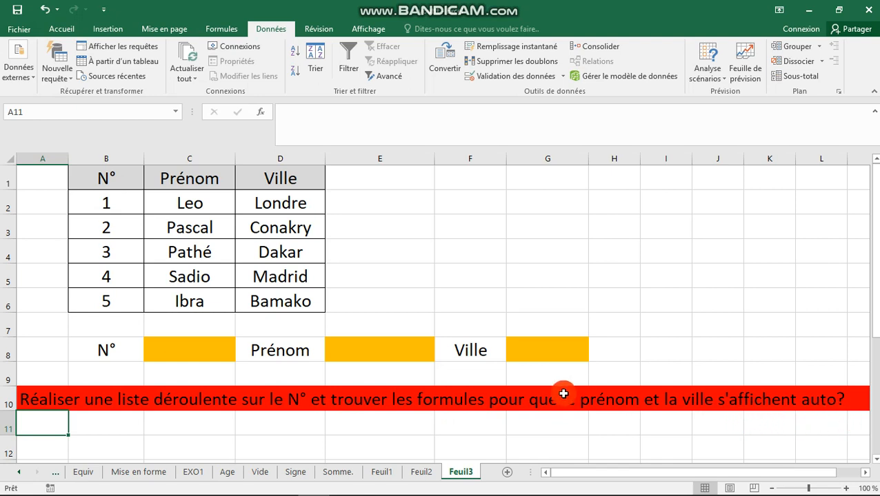
left_click(486, 310)
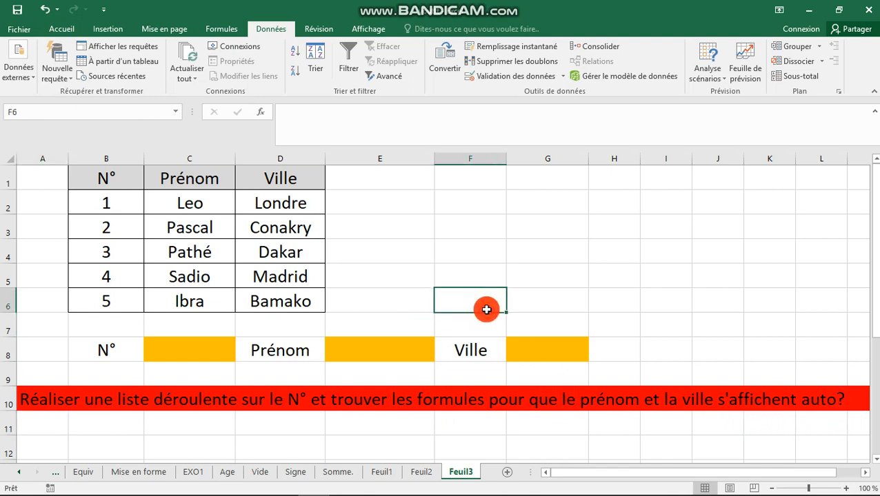
left_click(387, 258)
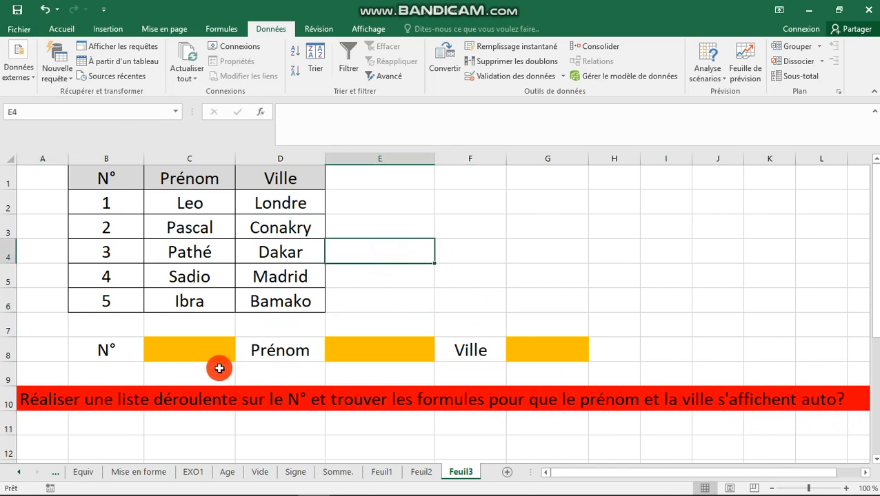
left_click(198, 358)
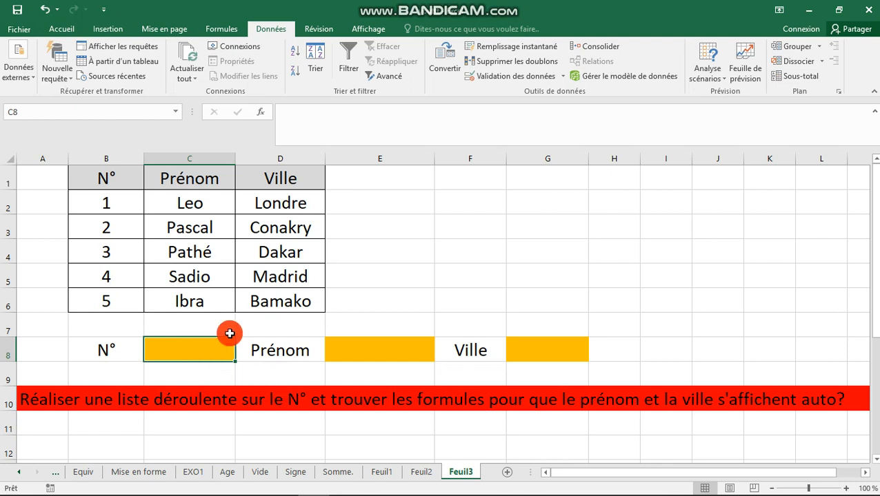
left_click(370, 346)
left_click(520, 344)
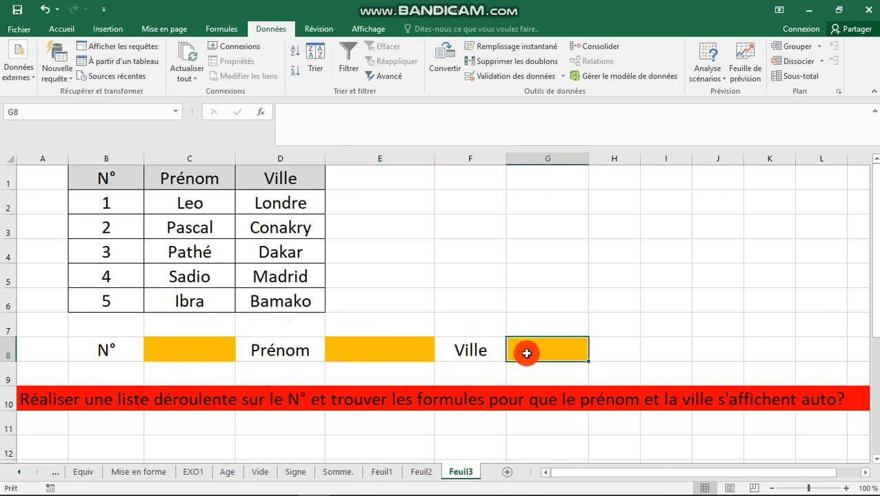
left_click(491, 332)
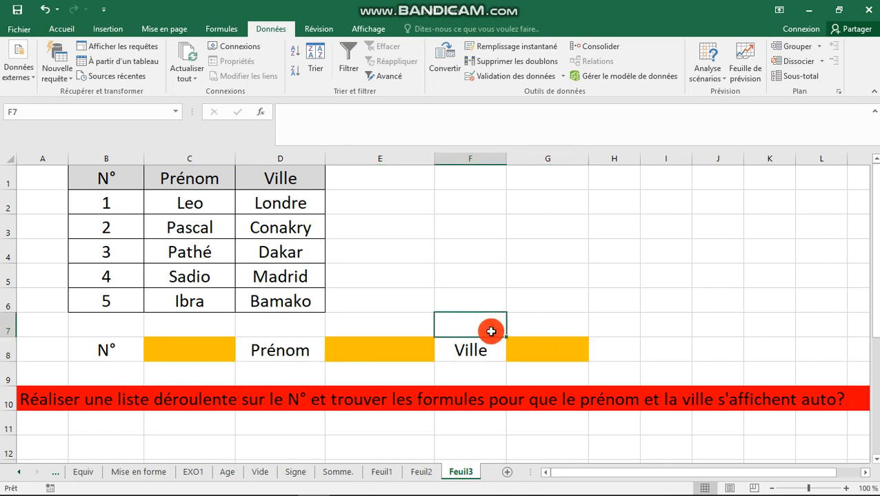
left_click(184, 356)
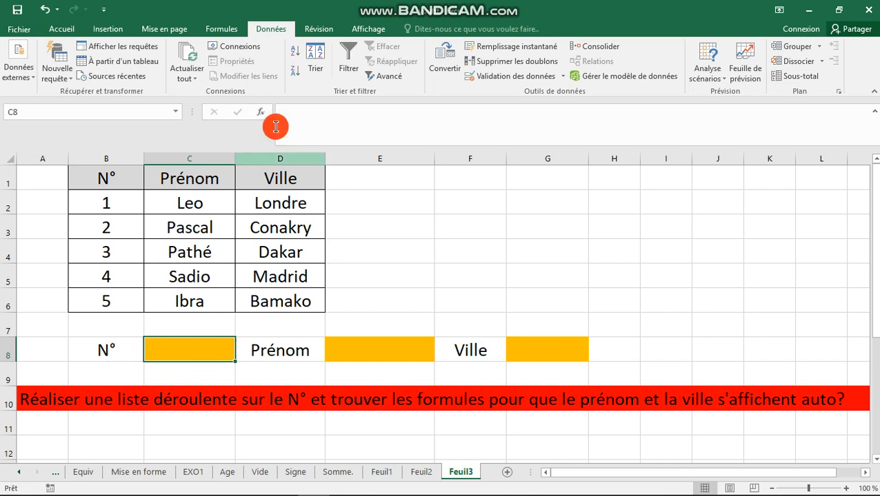
Add a data validation List rule to C8 with source =$B$2:$B$6.
left_click(488, 77)
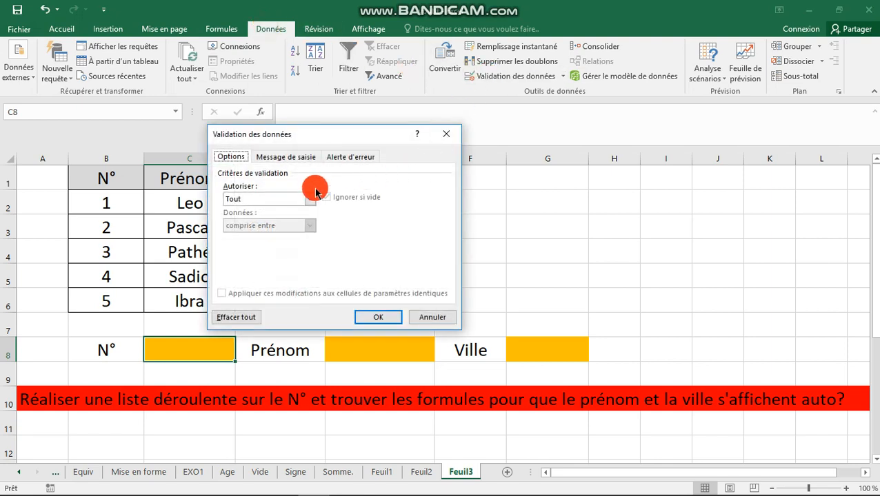
left_click_drag(308, 201, 271, 244)
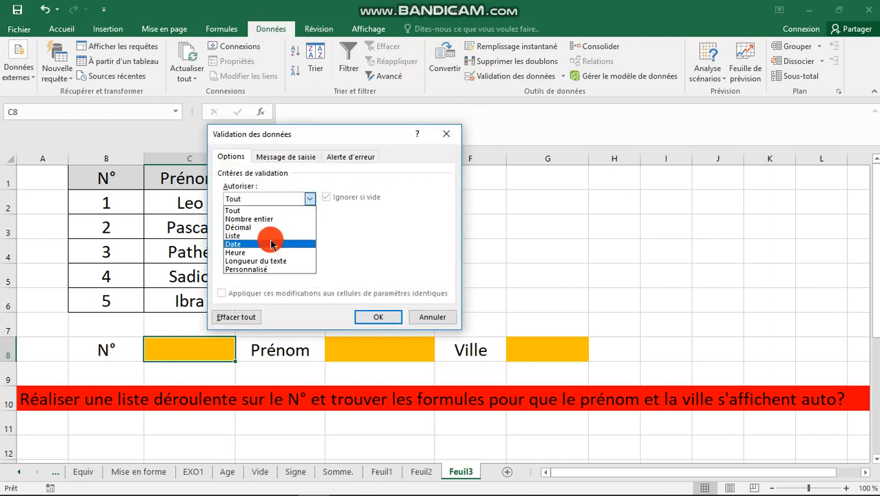
left_click(269, 237)
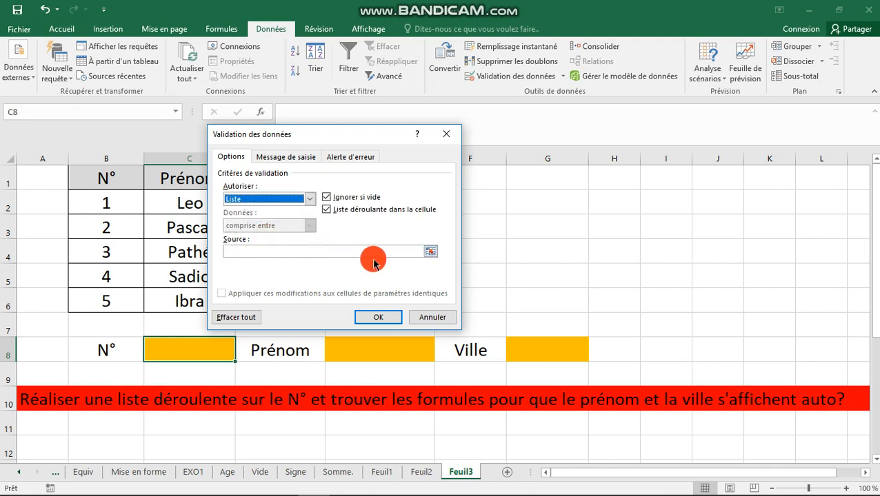
left_click(430, 252)
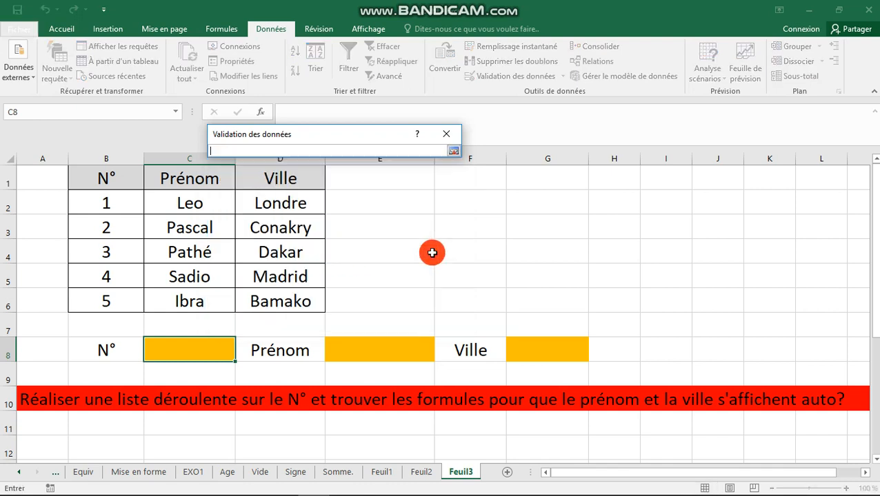
left_click(121, 204)
left_click_drag(120, 203, 122, 292)
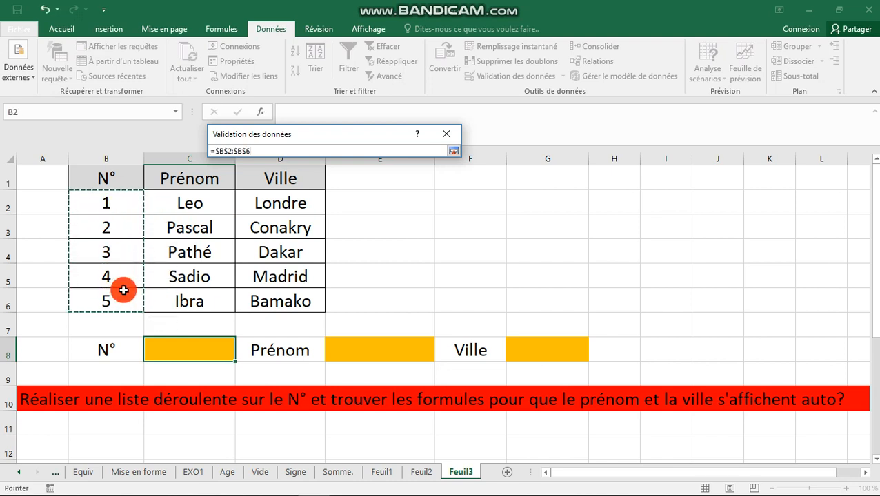
left_click(451, 151)
left_click(379, 315)
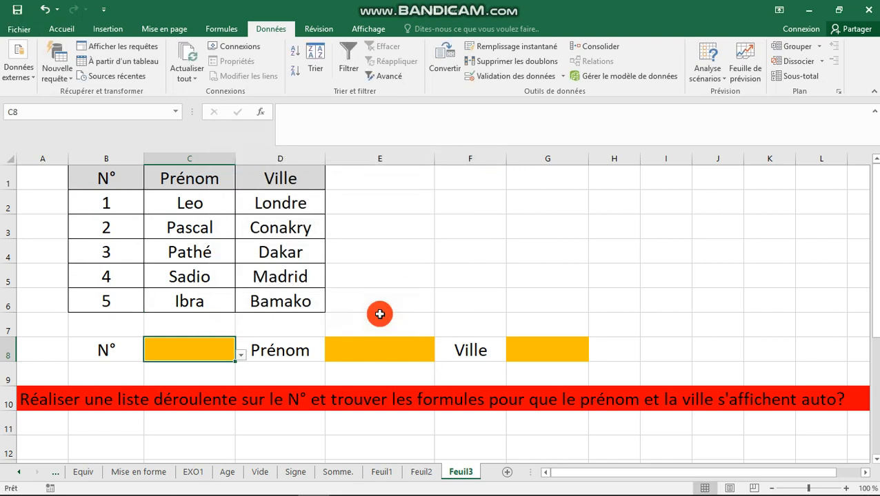
left_click(246, 365)
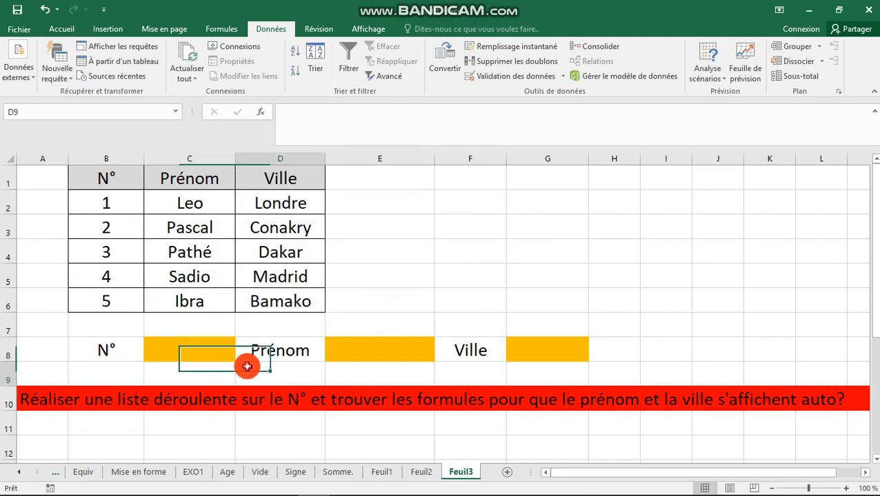
left_click(219, 350)
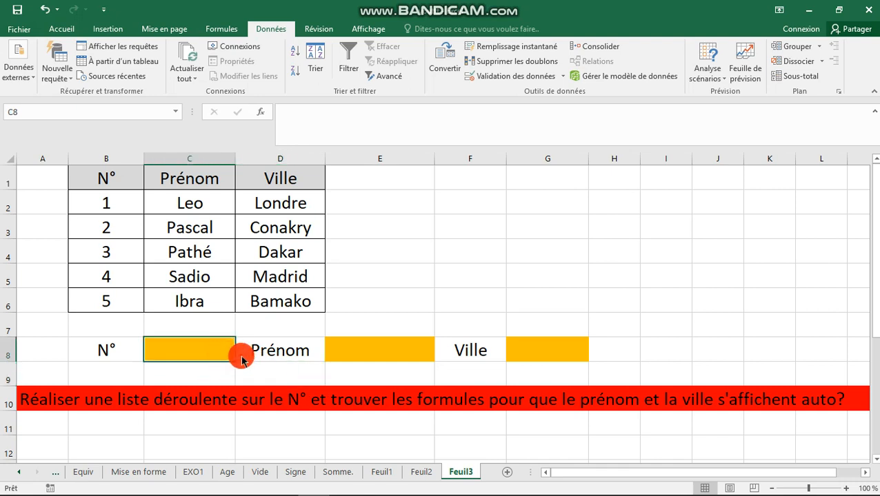
left_click(240, 355)
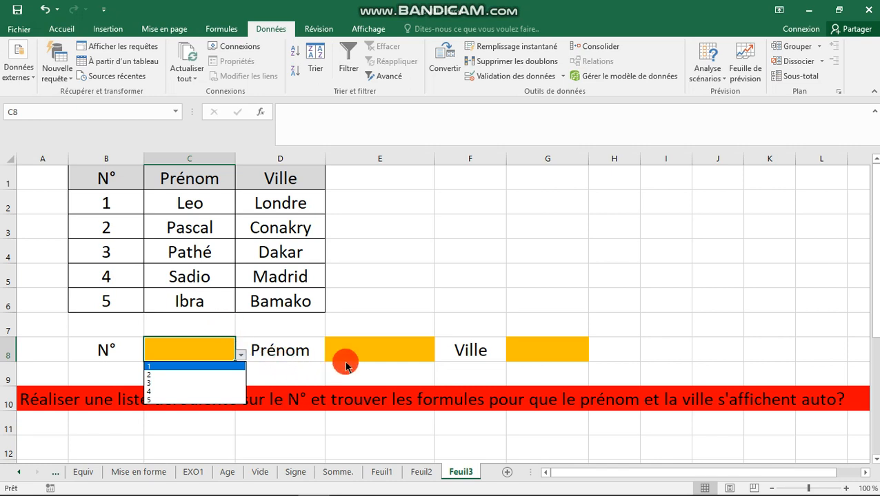
left_click(367, 348)
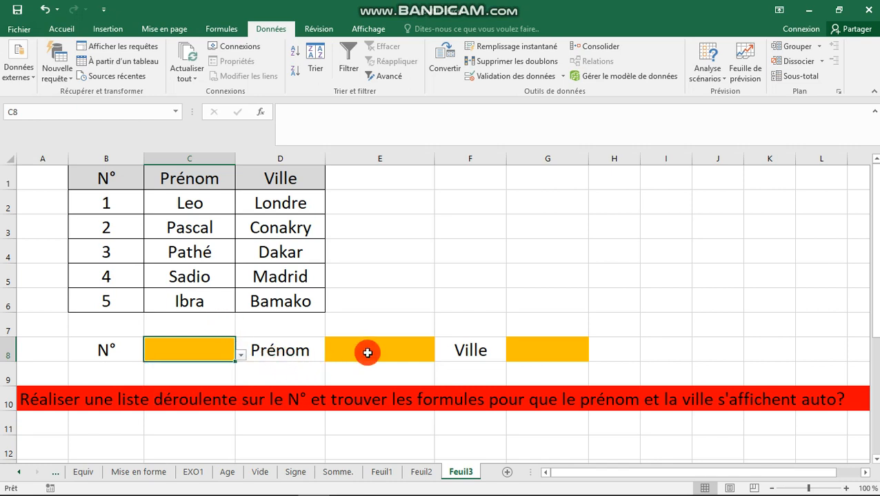
left_click(368, 354)
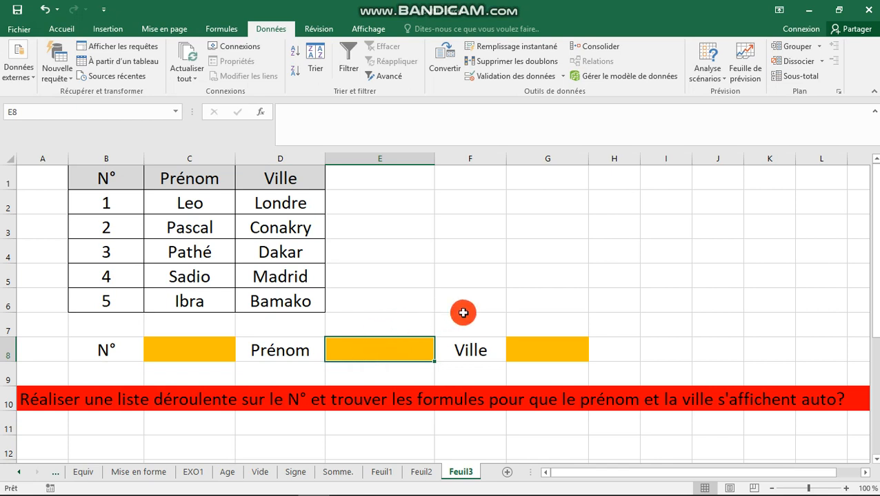
left_click(563, 360)
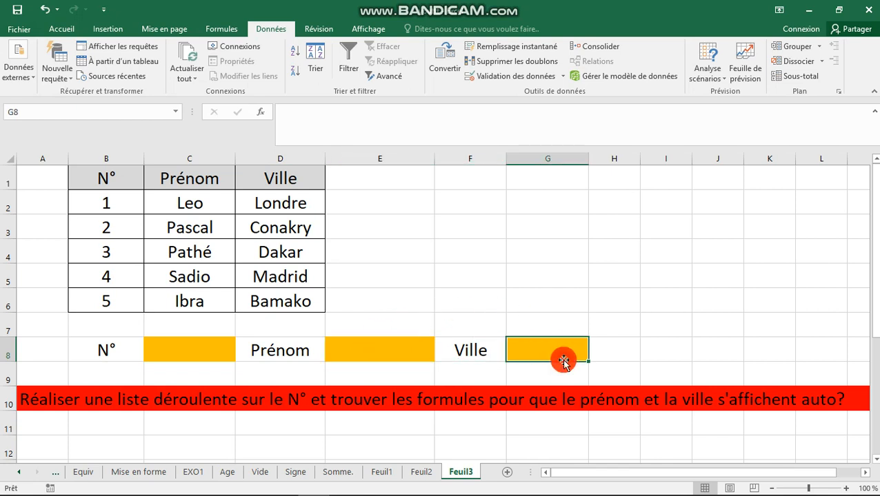
left_click(392, 353)
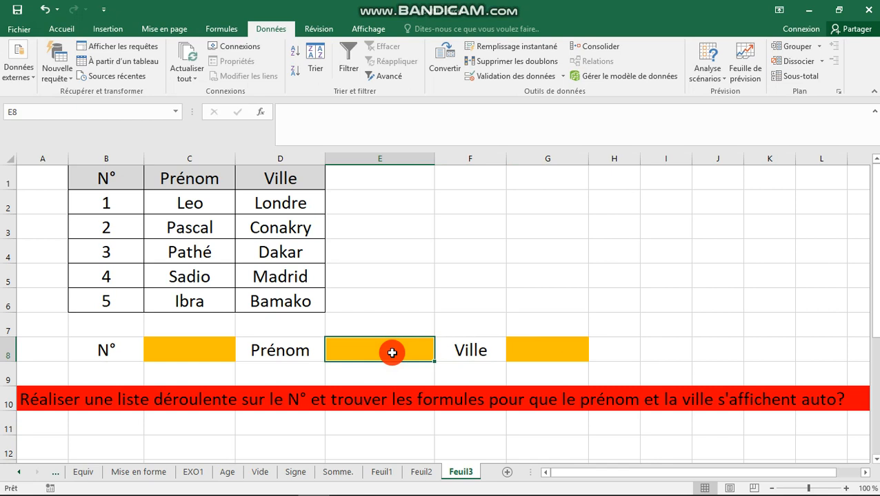
left_click(557, 357)
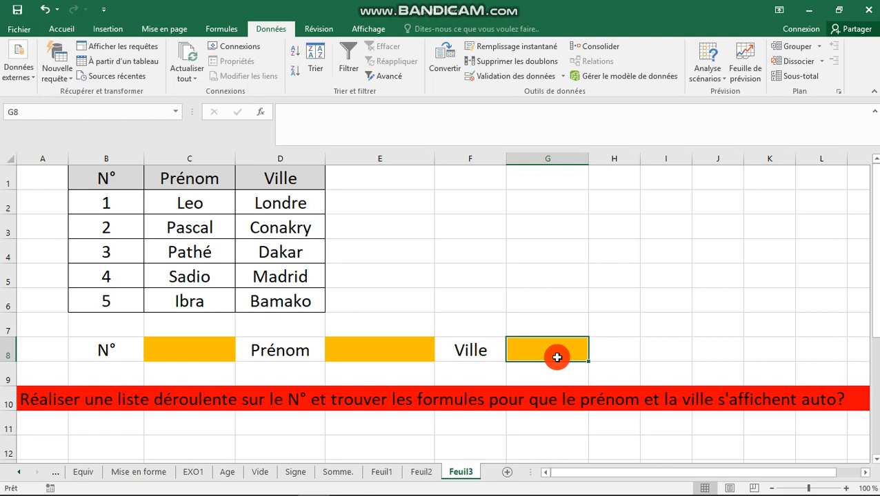
left_click(389, 347)
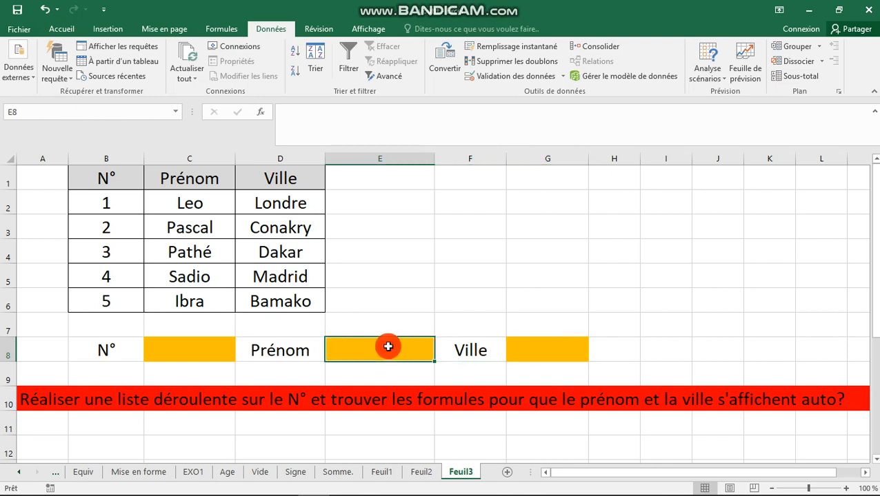
type("=")
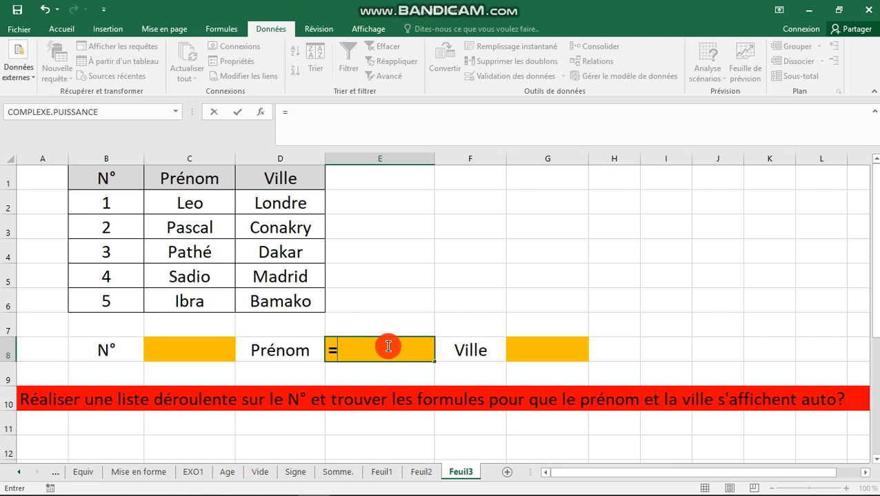
type("rec")
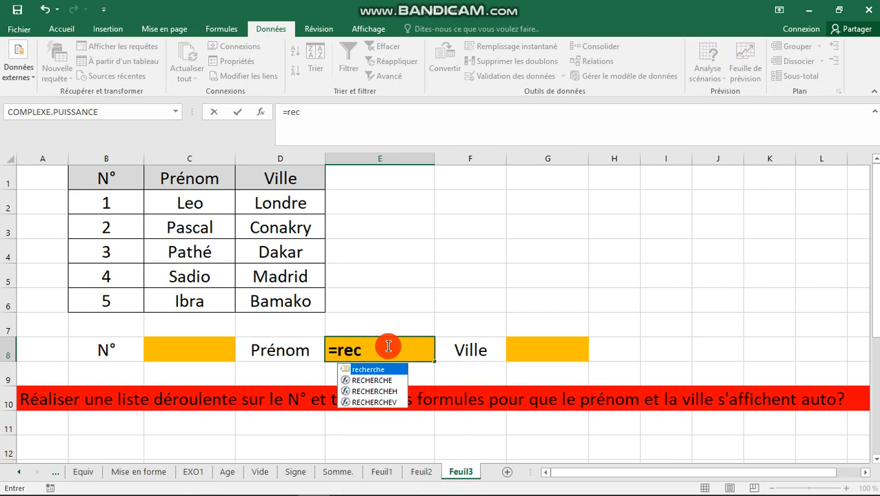
Enter =RECHERCHEV($C$8;B2:D6;2;FAUX) in E8 to return the Prénom for C8.
key("Down")
key("Down")
key("Down")
key("Tab")
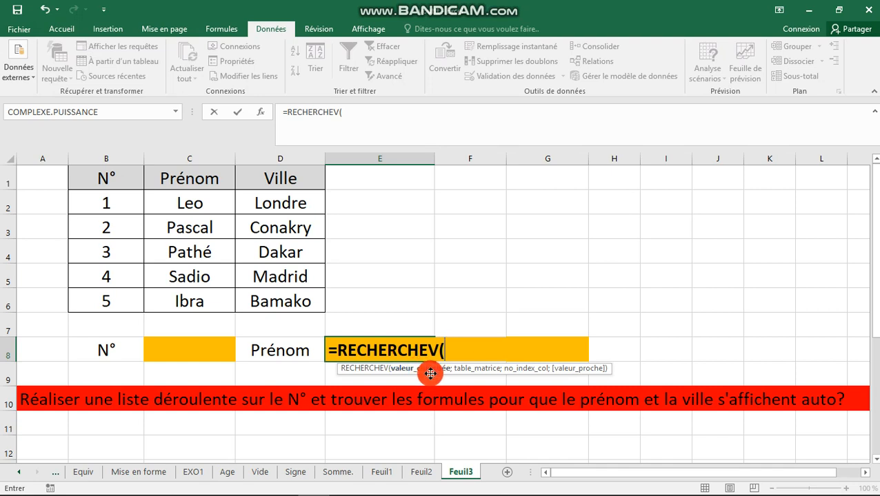
left_click(196, 353)
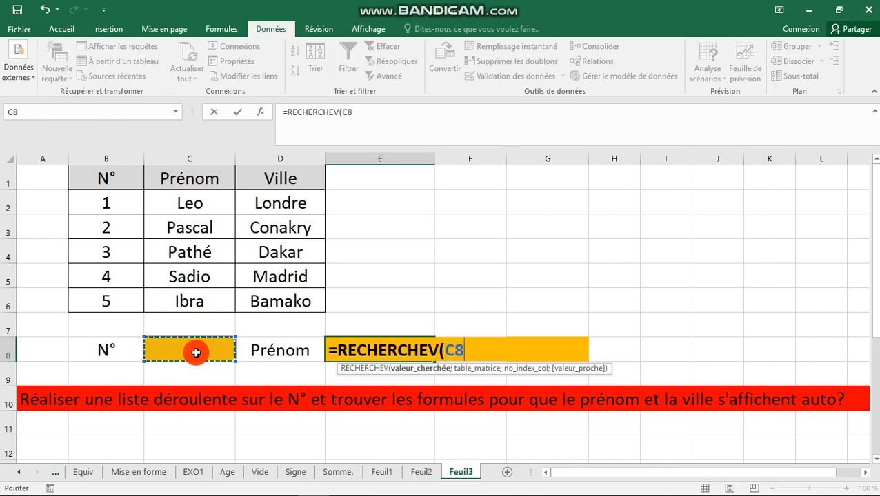
key("F4")
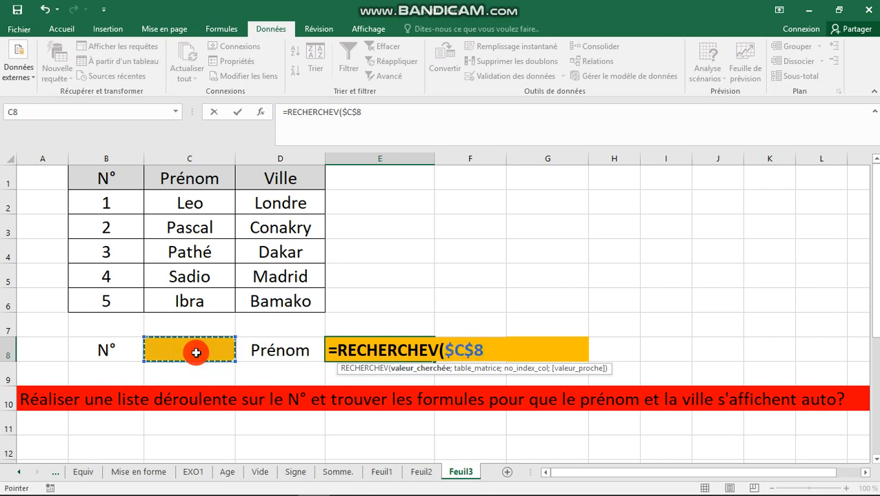
type(";")
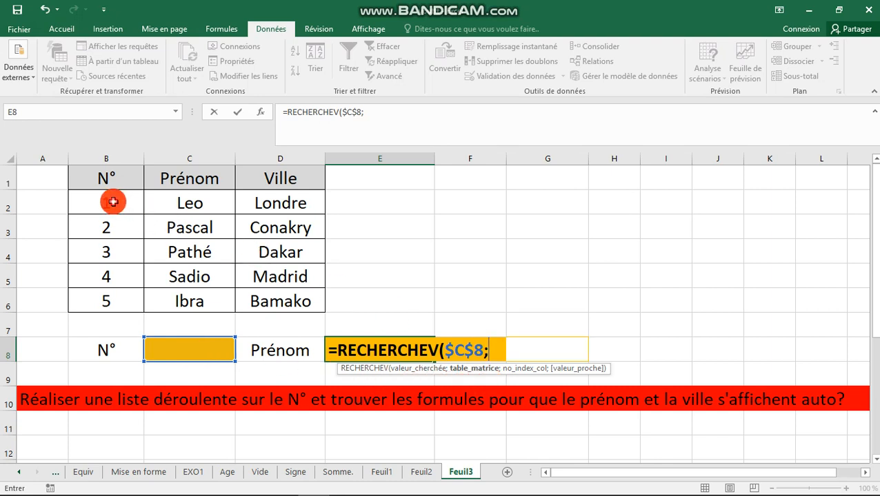
left_click_drag(112, 200, 275, 297)
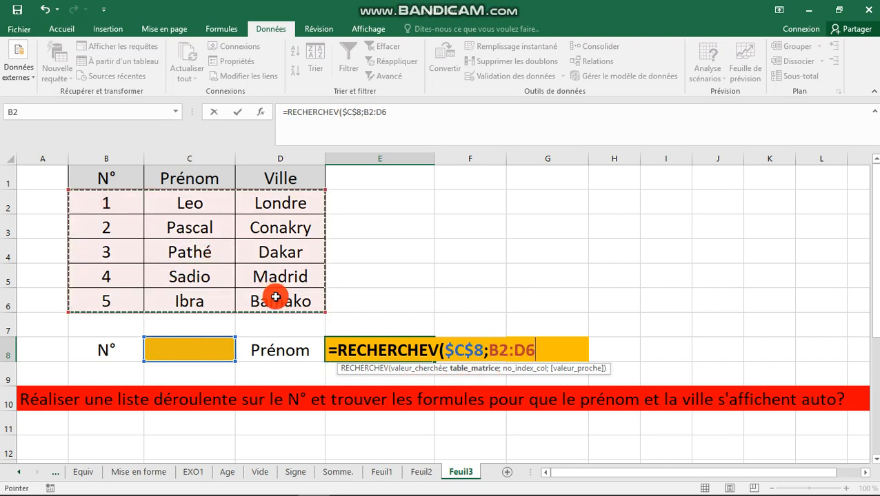
type(";2")
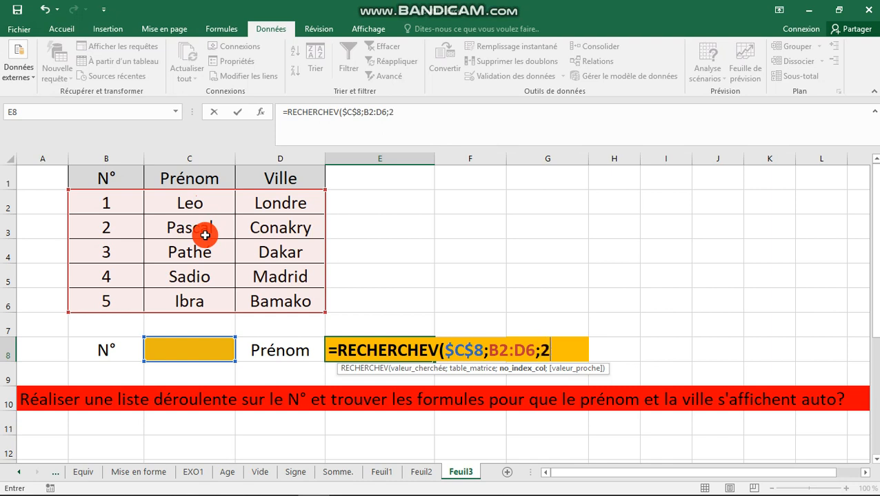
type(";")
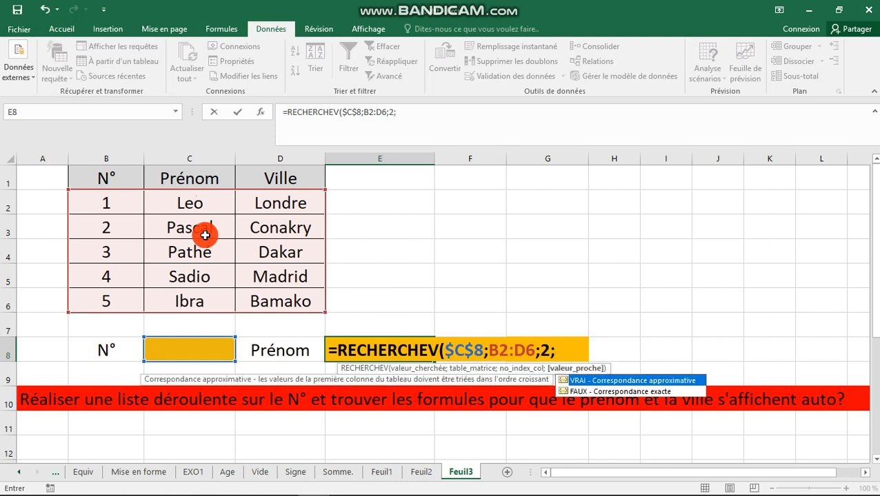
key("Down")
key("Tab")
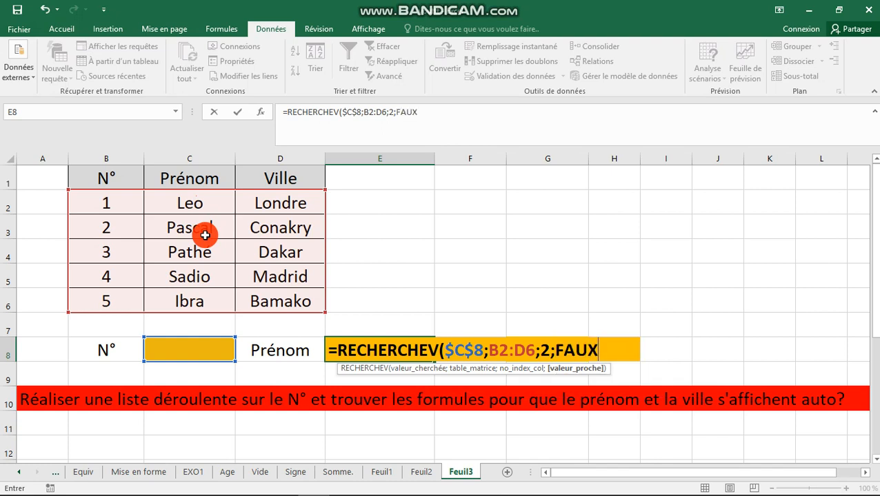
key("Return")
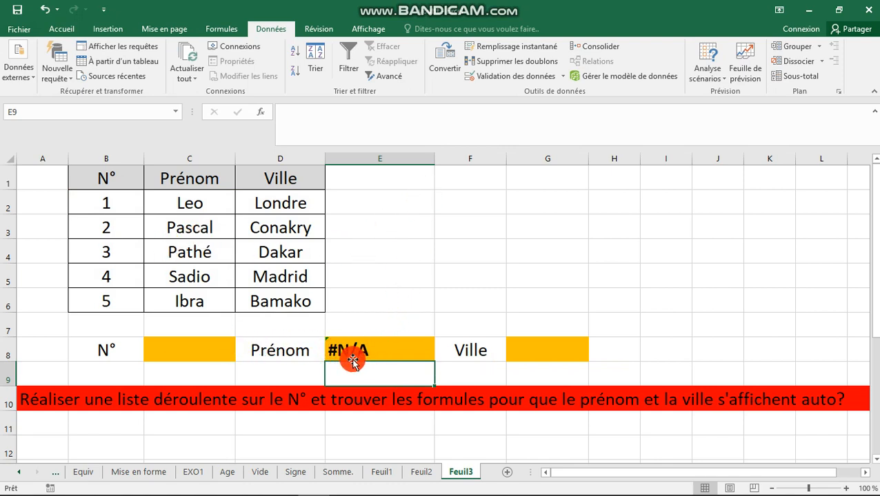
Pick N° 1, then N° 2, from C8's drop-down so E8 shows Pascal.
left_click(186, 350)
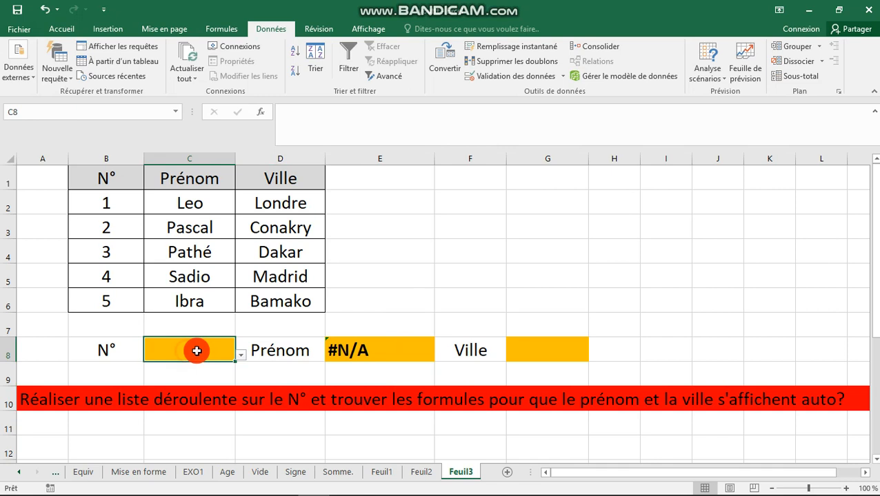
left_click(240, 354)
left_click(227, 366)
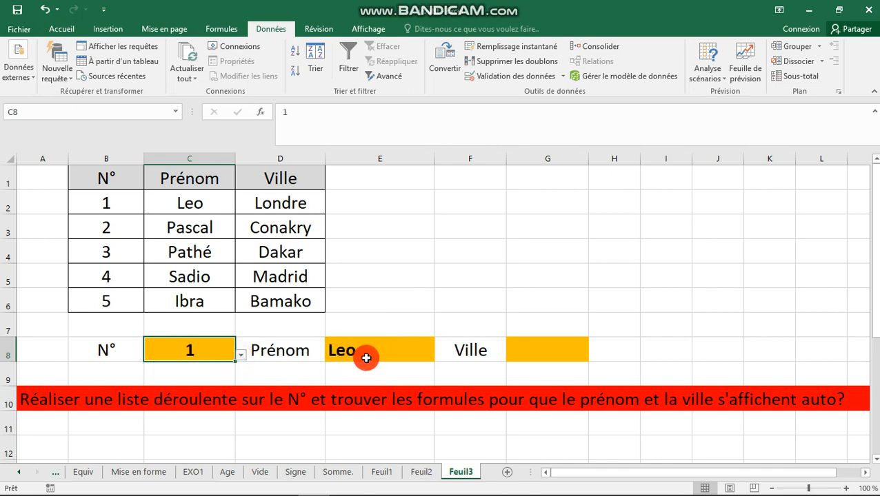
left_click(241, 356)
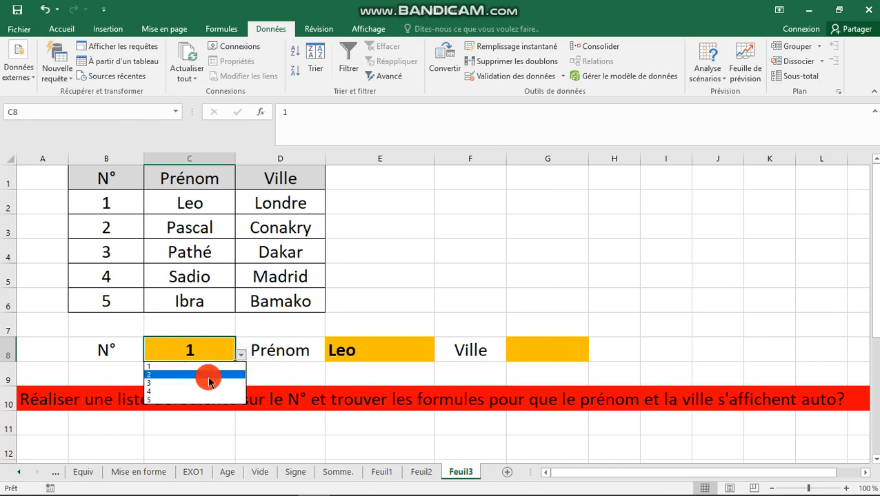
left_click(208, 374)
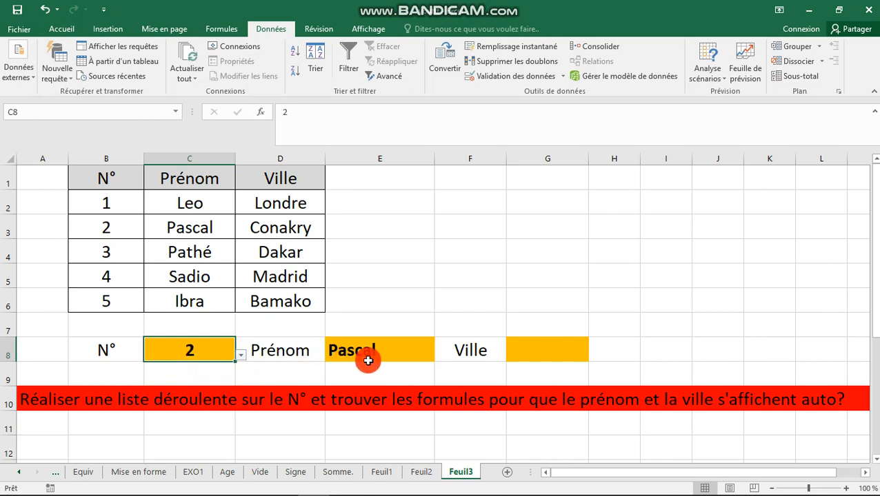
left_click(547, 352)
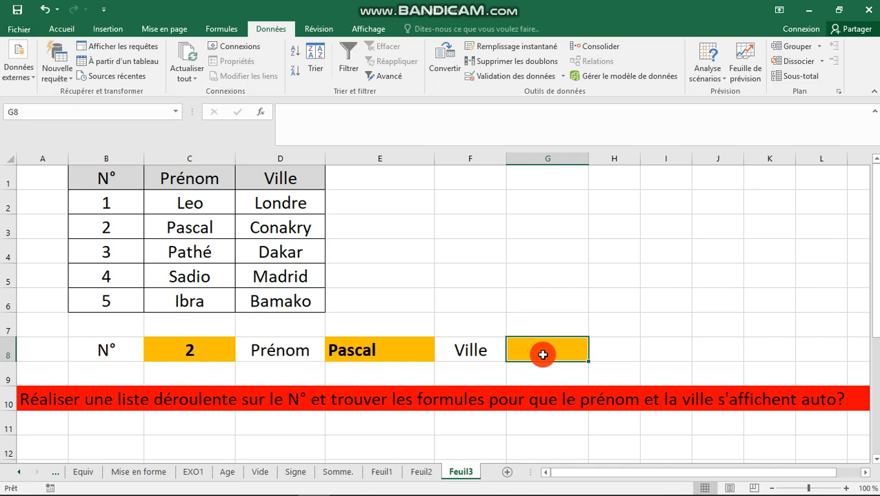
Enter a RECHERCHE formula in G8 using $C$8, B2:D6 and D2:D6, showing Conakry.
type("=")
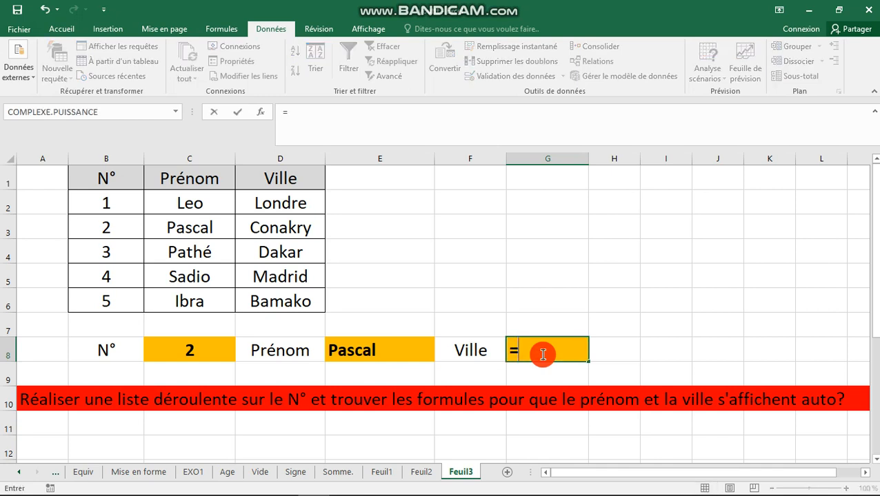
type("rech")
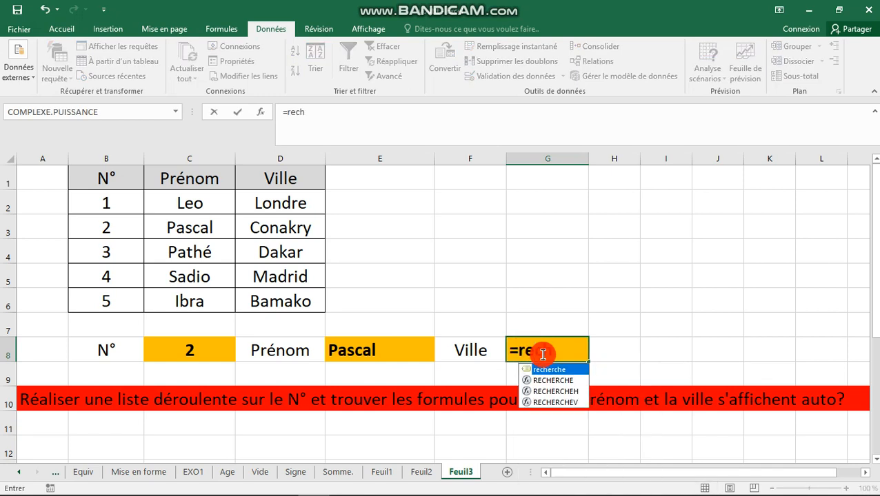
key("Down")
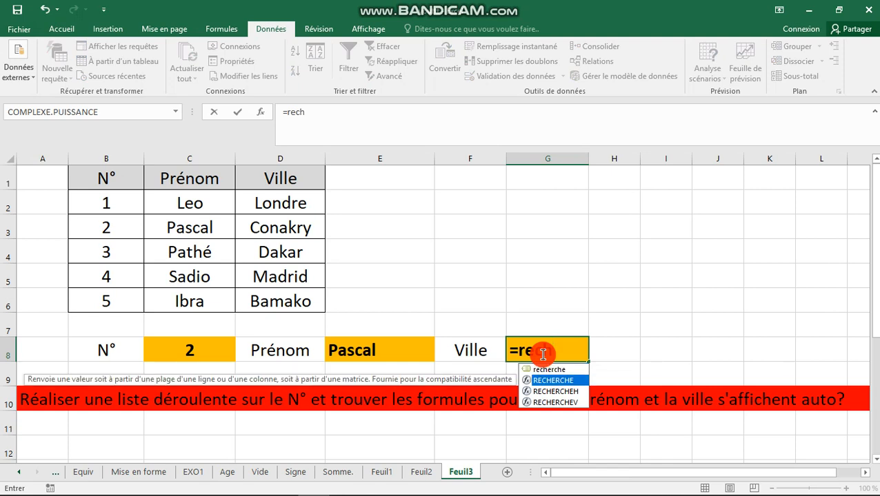
type("h")
key("Tab")
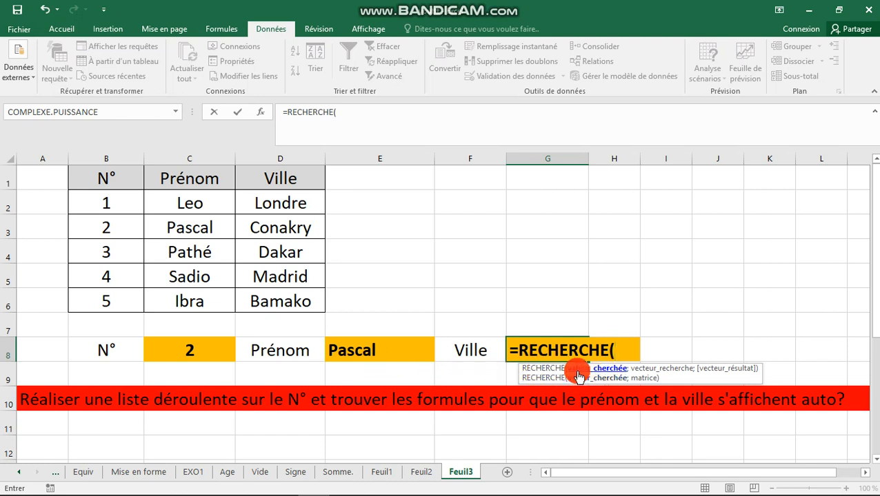
left_click(176, 355)
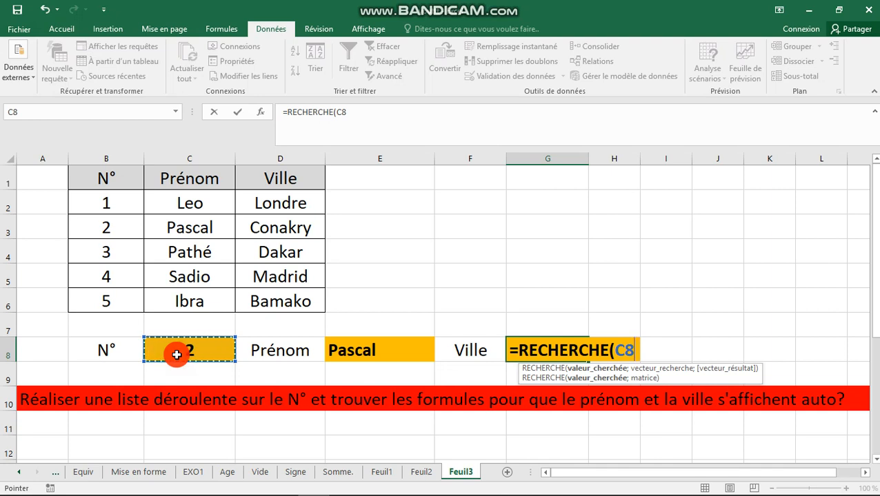
key("F4")
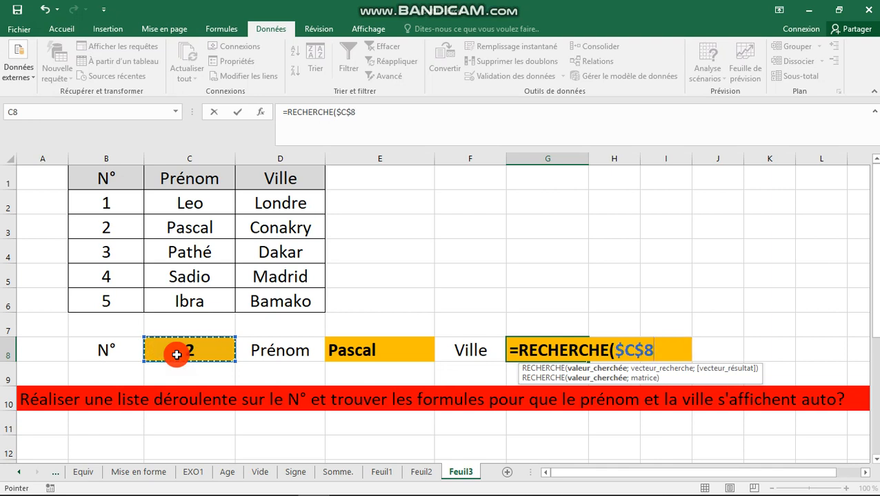
type(";")
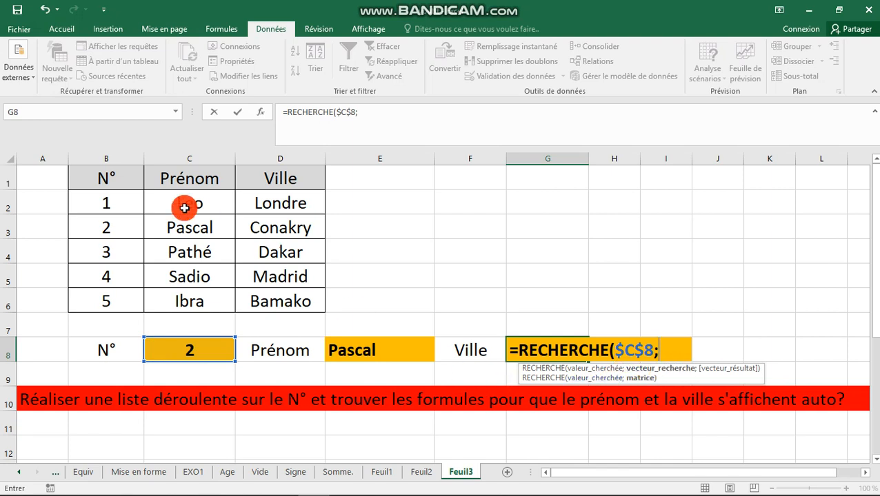
left_click_drag(129, 202, 298, 294)
type(";")
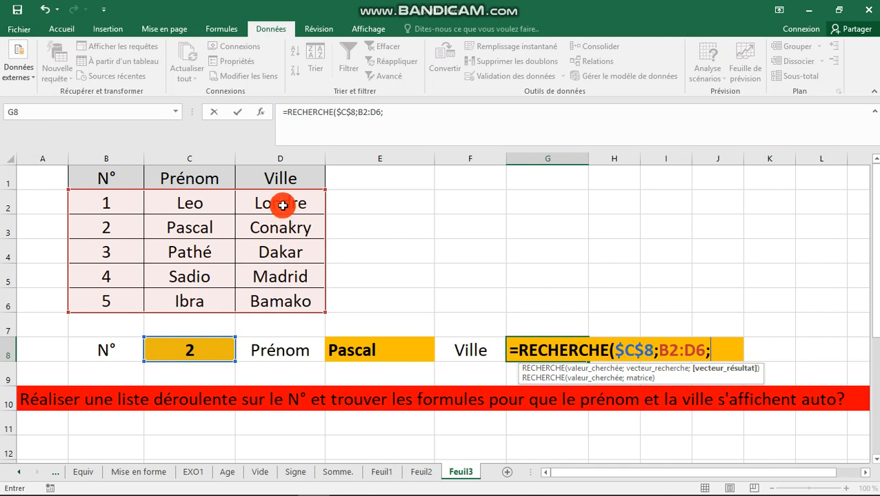
left_click_drag(282, 206, 287, 294)
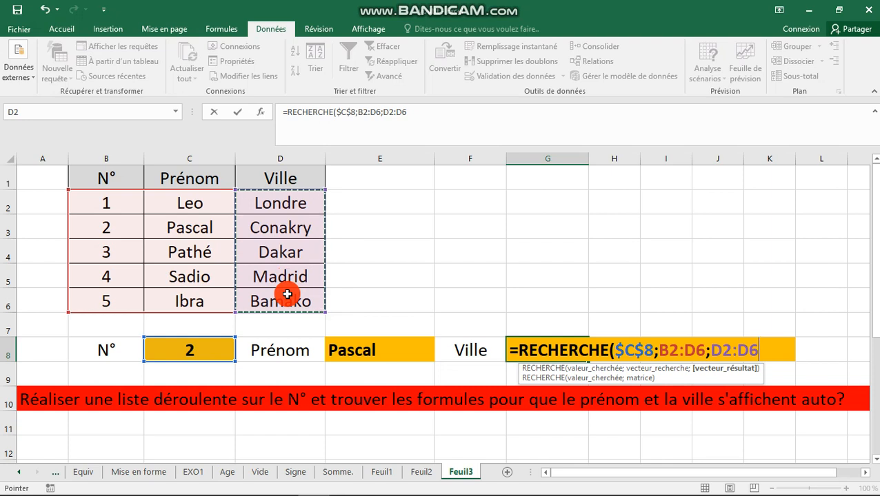
type(")")
key("Return")
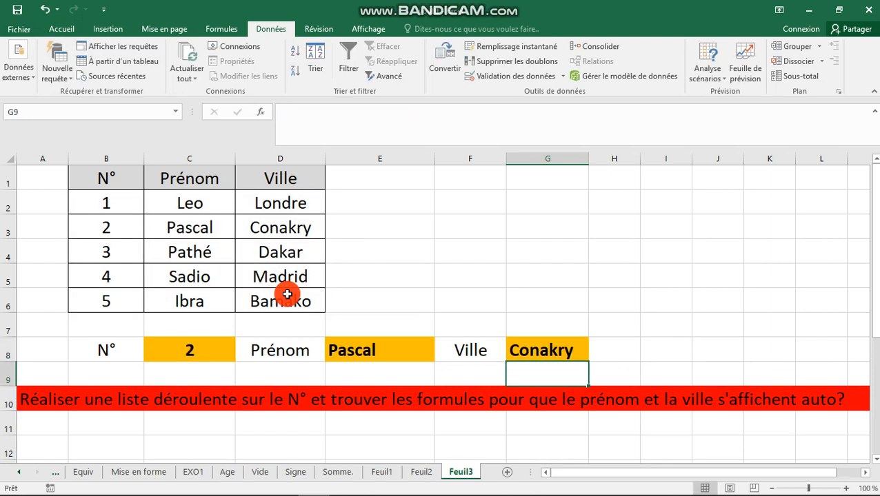
Test C8's drop-down with N° 1 (Leo, Londre), then N° 5 (Ibra, Bamako).
left_click(562, 349)
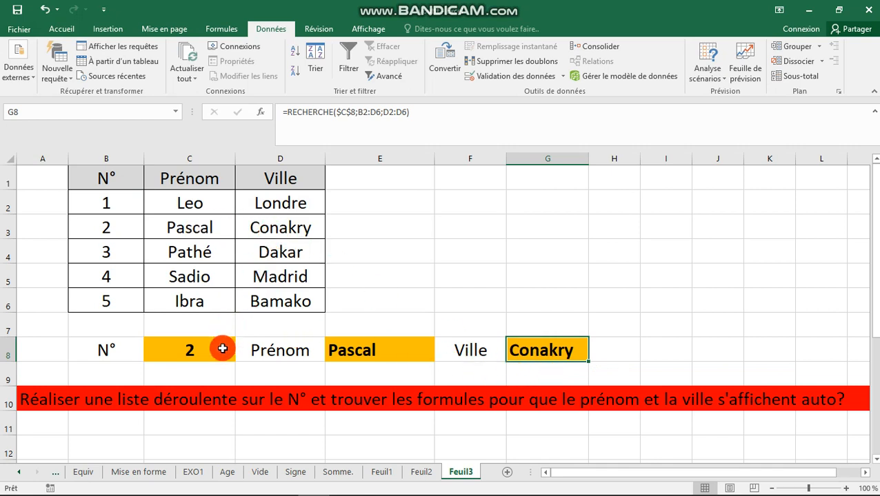
mouse_move(221, 350)
left_mouse_down()
mouse_move(238, 359)
mouse_move(232, 352)
left_mouse_up()
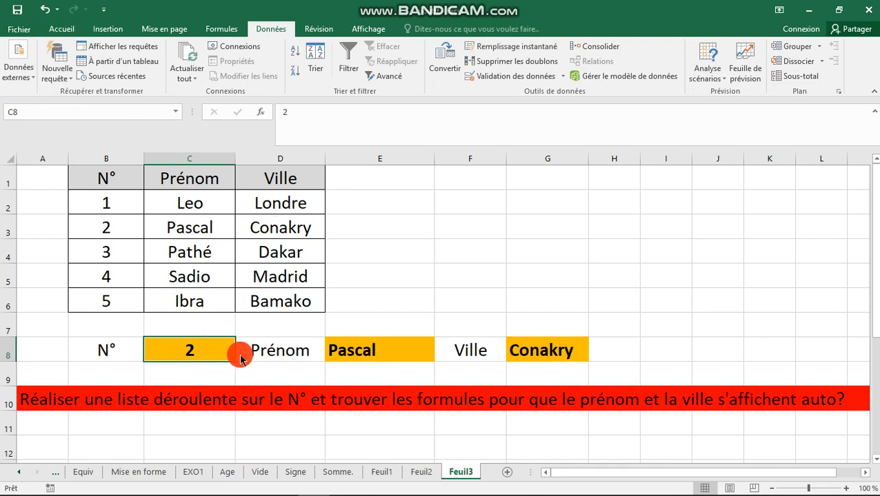
left_click(240, 354)
left_click(220, 366)
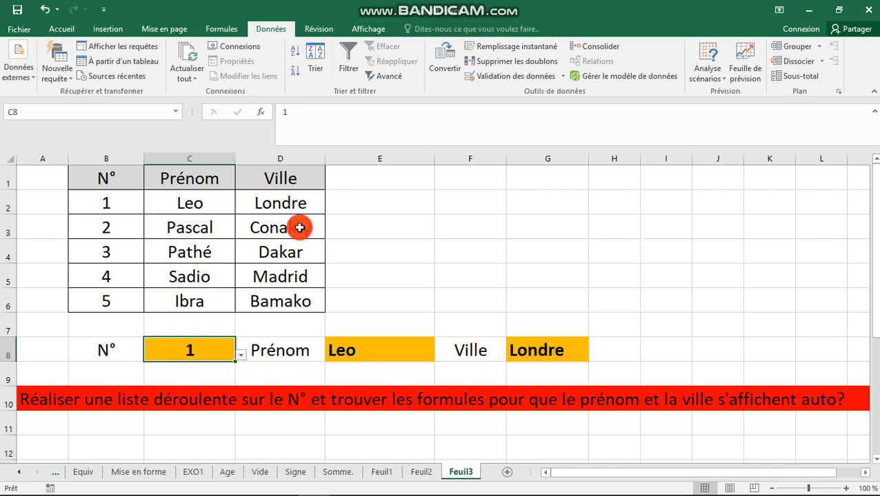
left_click(243, 357)
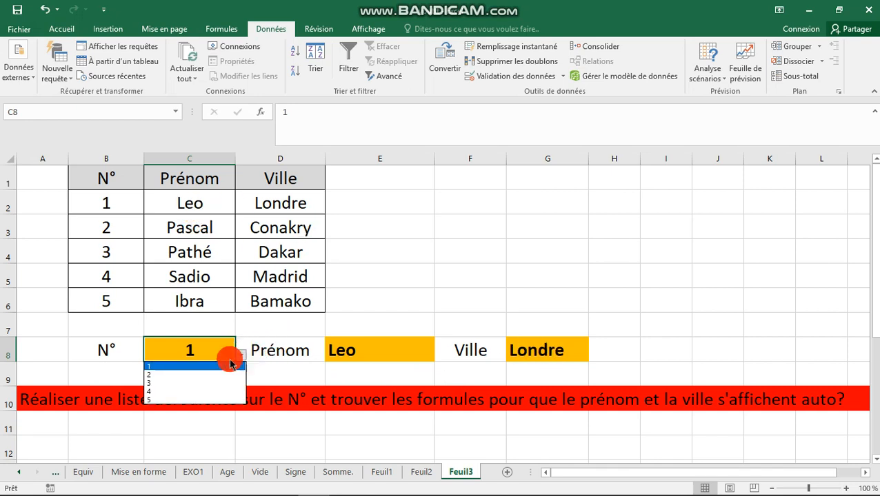
left_click(180, 398)
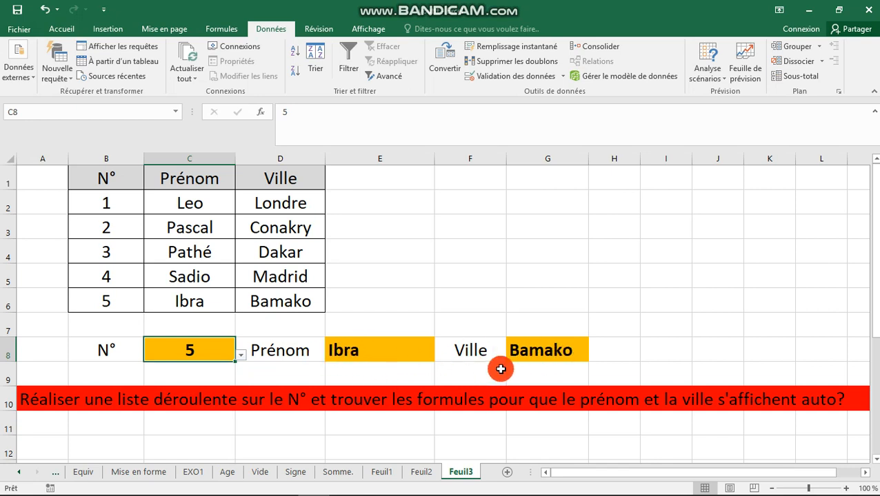
left_click(626, 350)
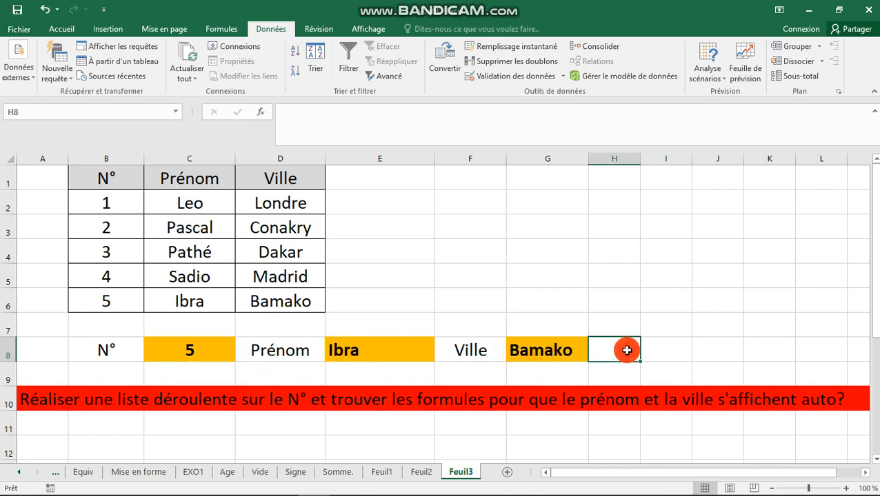